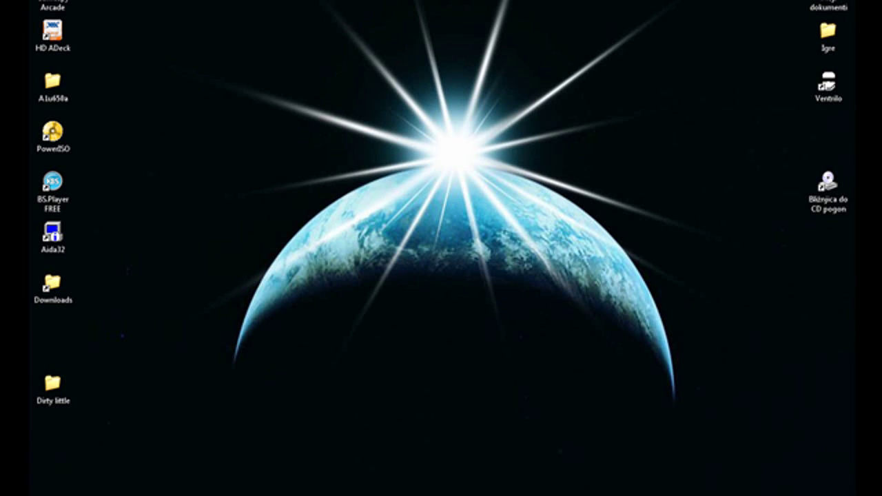
Select all of the folder-locker batch script text in Notepad
key(ctrl+a)
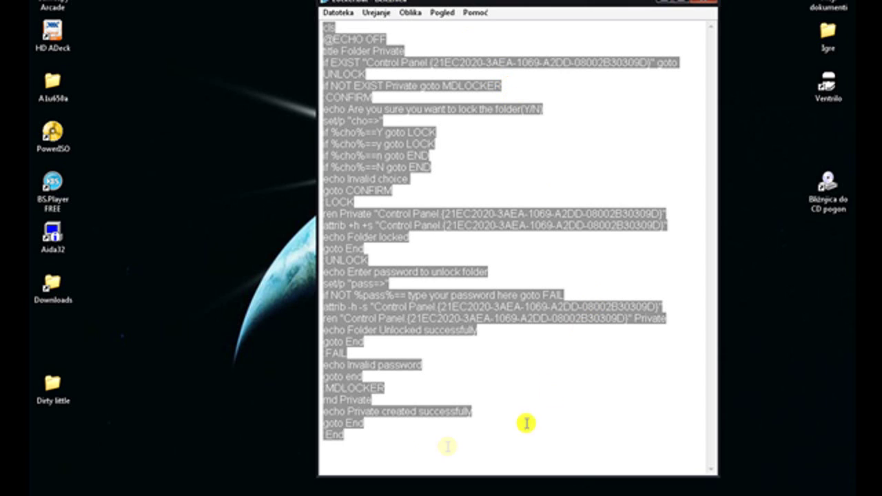
Replace the 'type your password here' placeholder in the unlock check with your own password
click(406, 452)
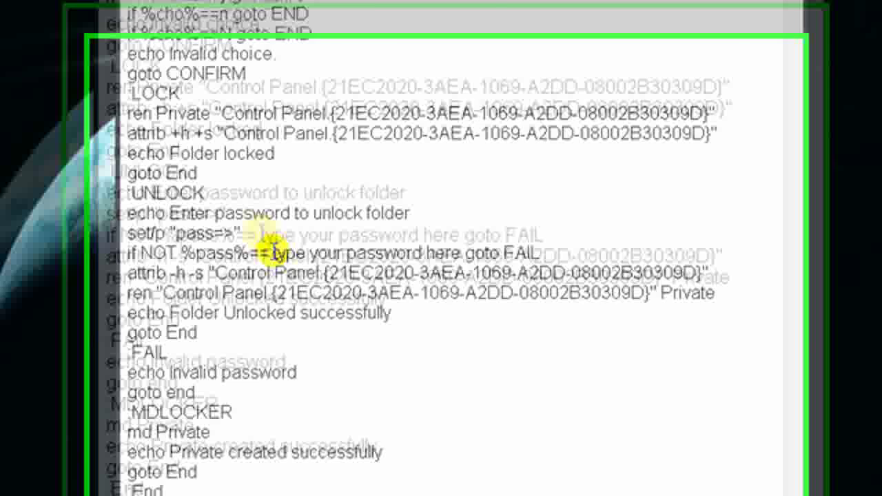
drag(273, 253, 460, 253)
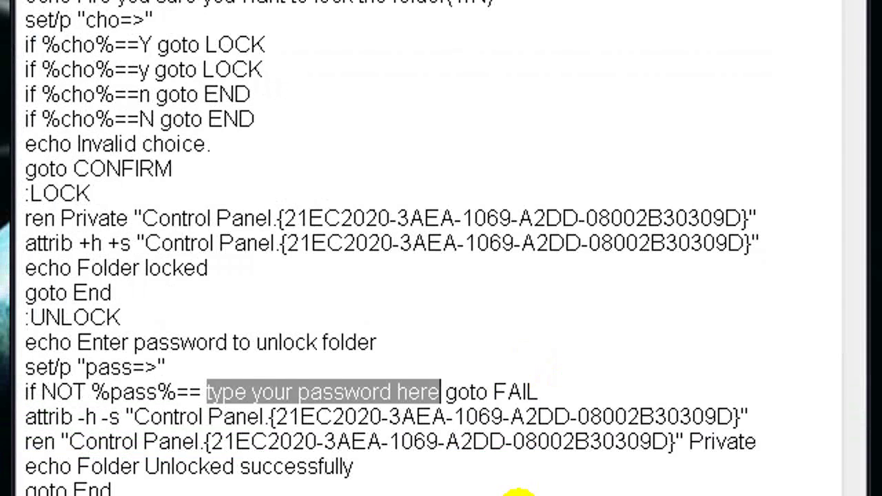
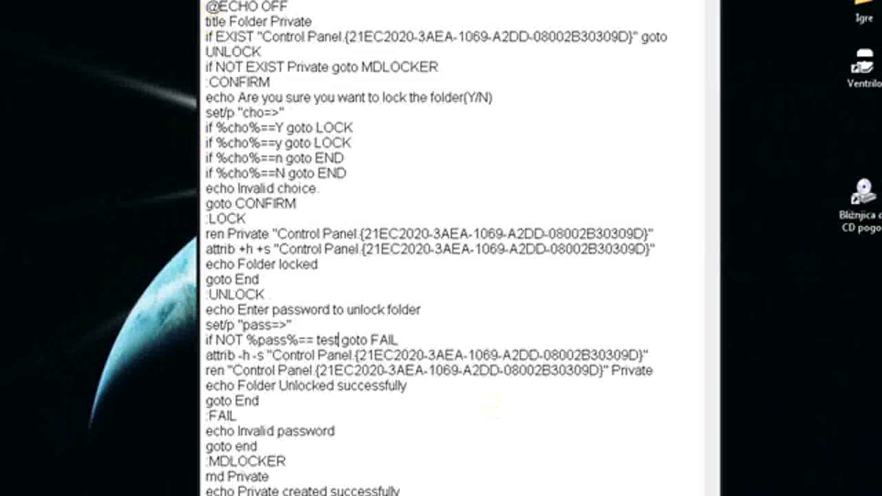
Save the script to the desktop as Locker.bat
click(220, 2)
click(222, 39)
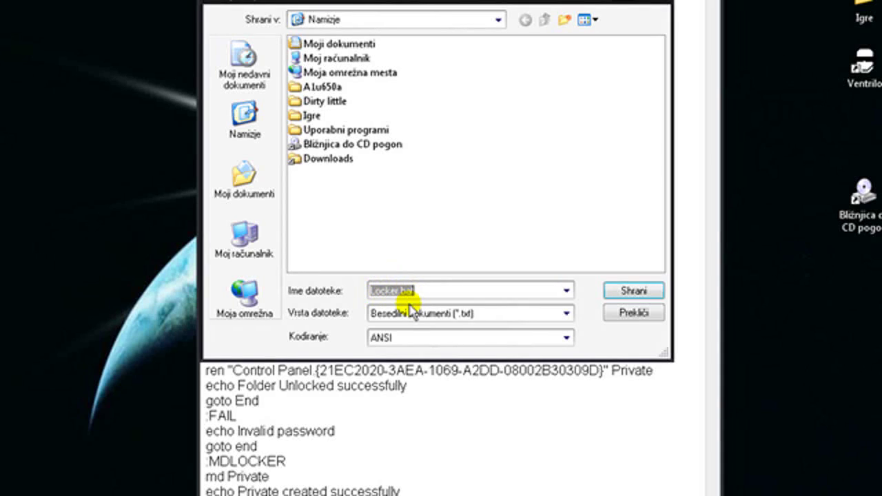
click(616, 292)
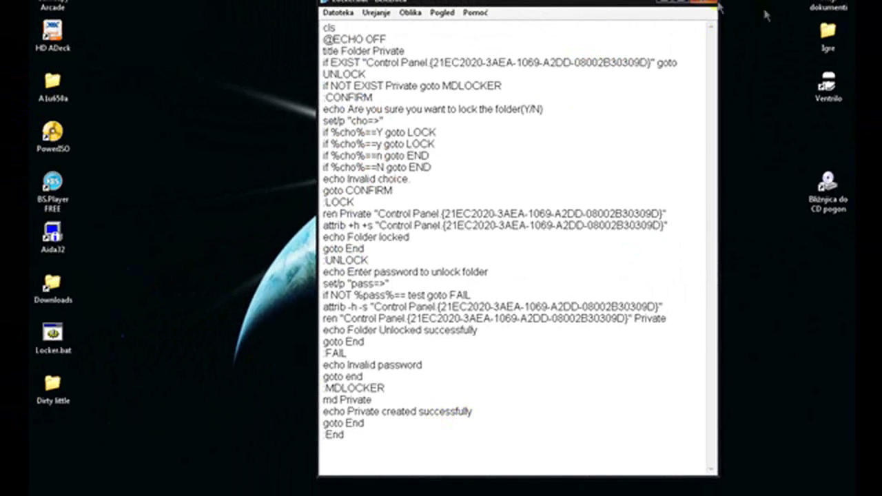
Close Notepad and move Locker.bat to the middle of the desktop
click(689, 4)
mouse_move(53, 334)
mouse_down()
mouse_move(276, 297)
mouse_move(392, 287)
mouse_move(348, 228)
mouse_move(290, 261)
mouse_up()
click(512, 233)
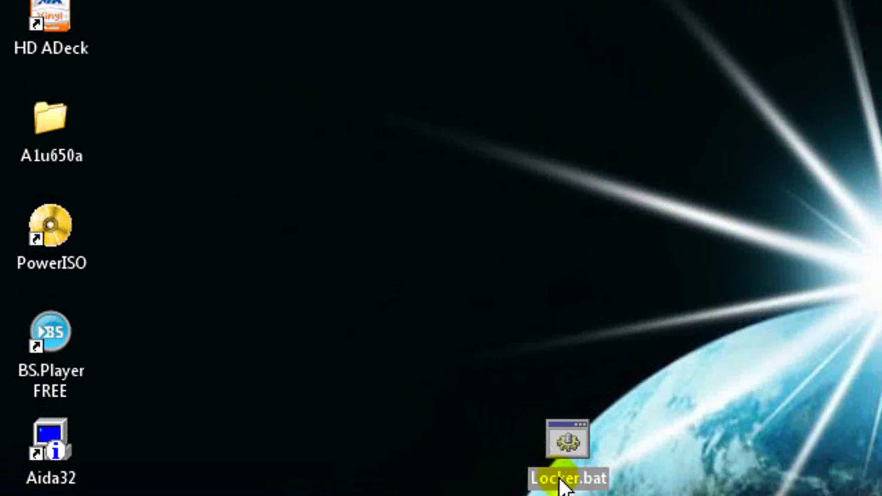
Run Locker.bat to create the Private folder, place it beside Locker.bat, and open it
click(585, 414)
click(600, 449)
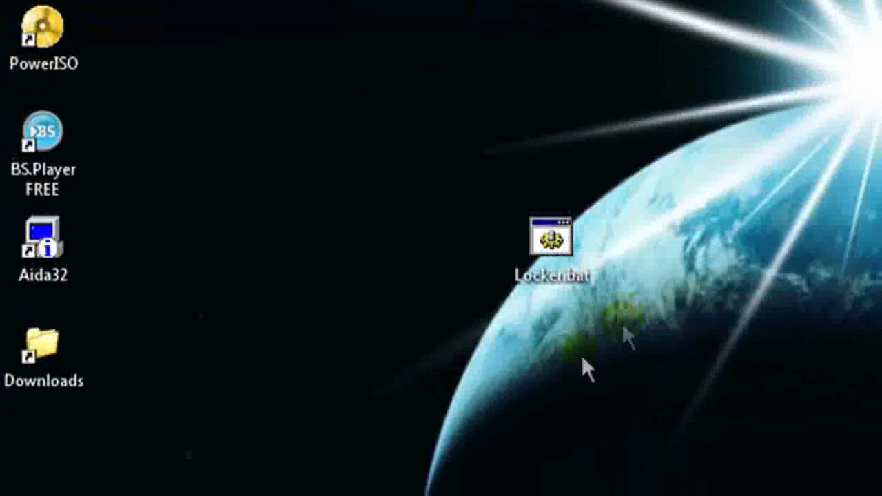
drag(48, 445, 652, 444)
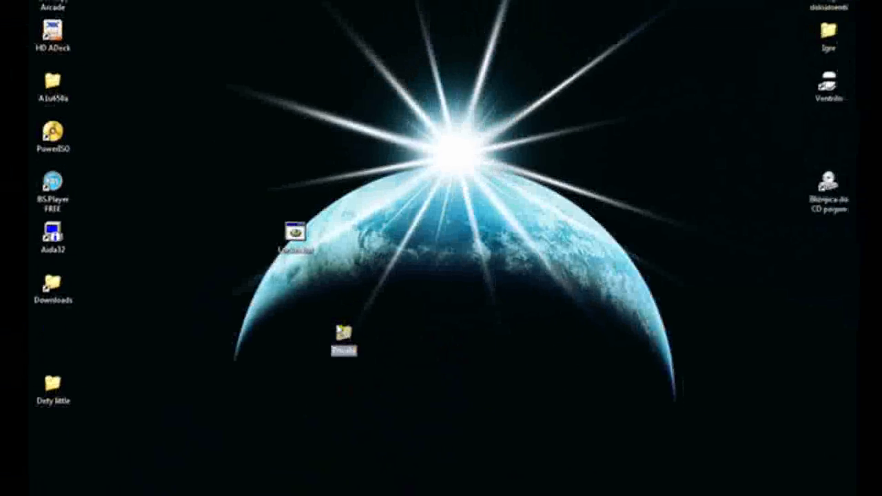
click(410, 354)
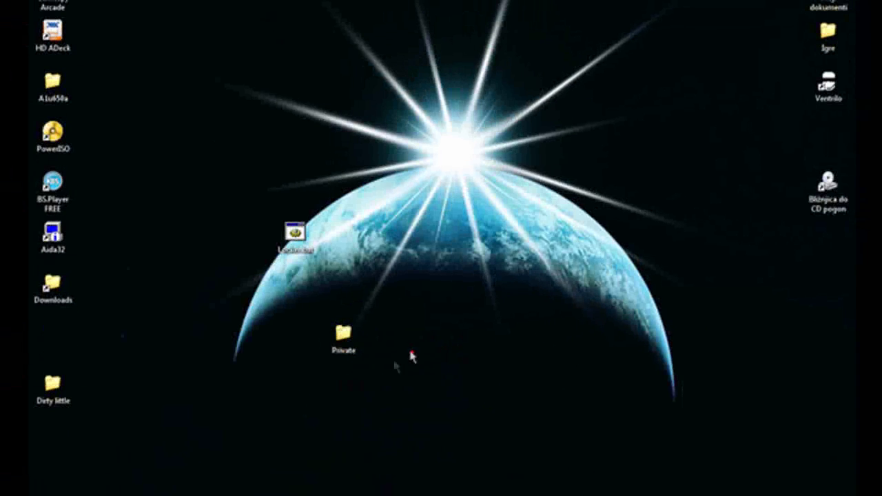
double_click(343, 334)
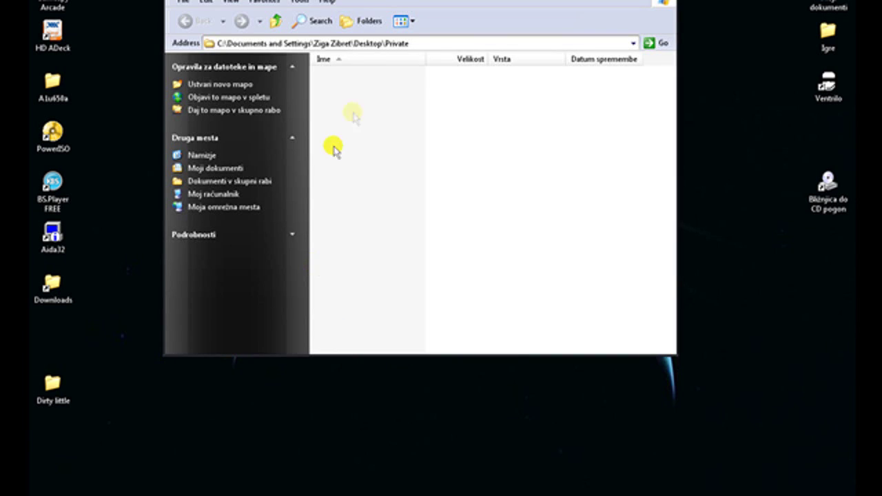
Lower the Private window, move the Dirty little folder into it, and close the window
drag(383, 1, 440, 98)
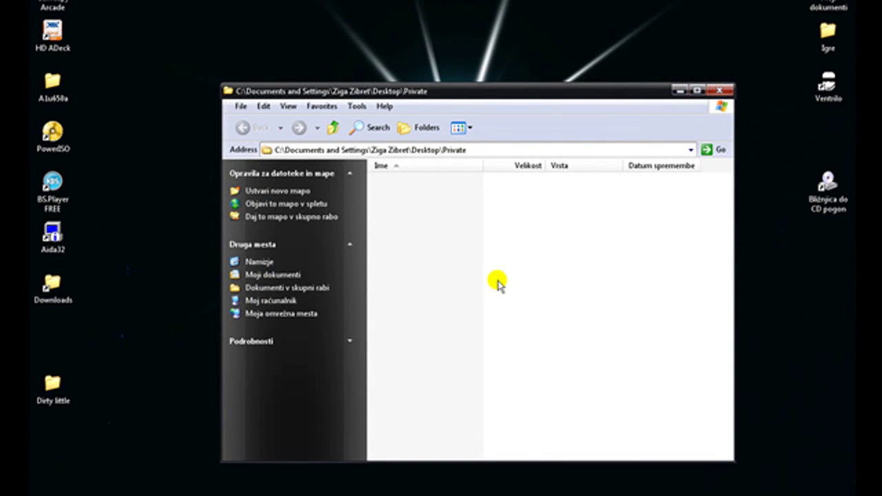
click(53, 407)
drag(53, 397, 535, 236)
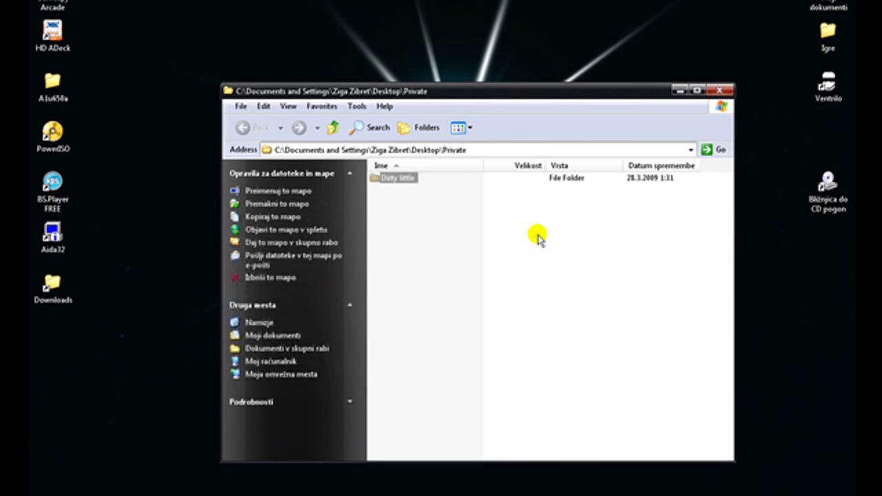
click(719, 90)
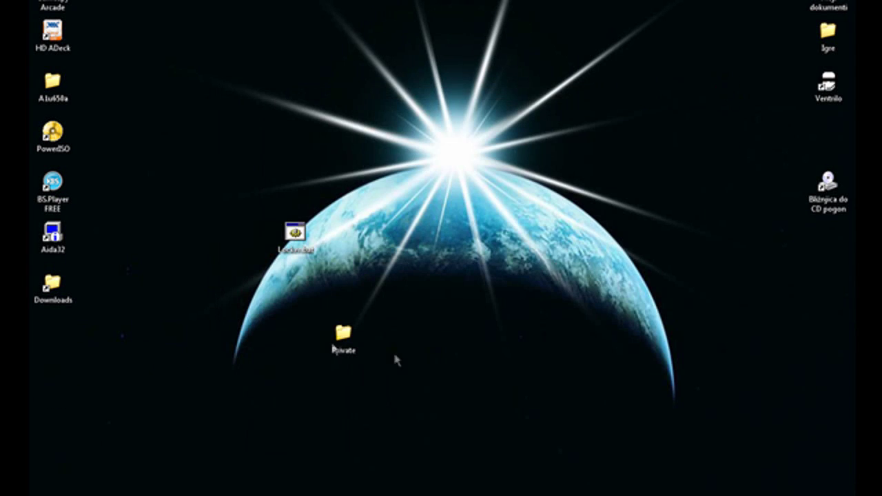
Run Locker.bat and answer Y so Private becomes the Control Panel icon
click(294, 234)
double_click(294, 234)
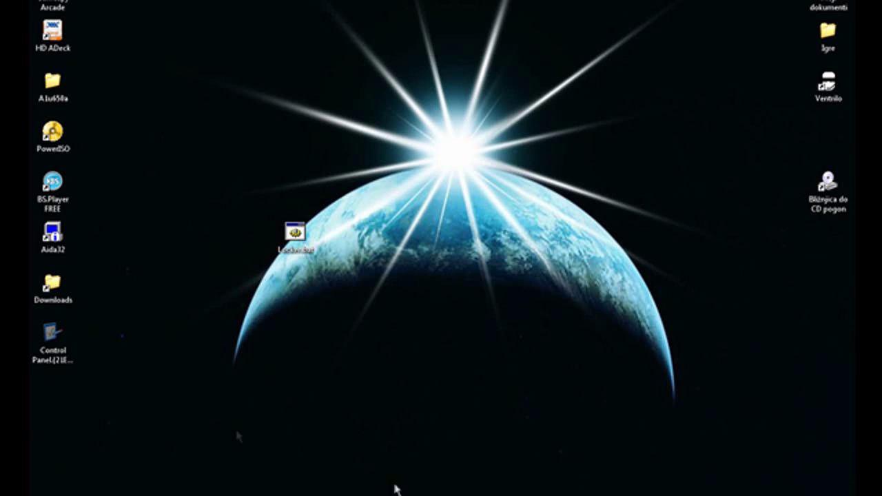
click(66, 364)
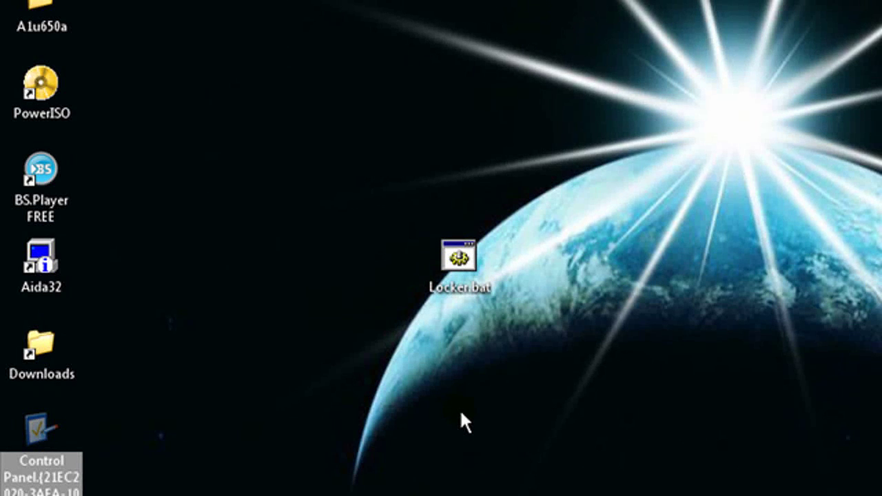
Move the locked icon mid-left, open it to see Control Panel, close it, and reposition it
click(54, 489)
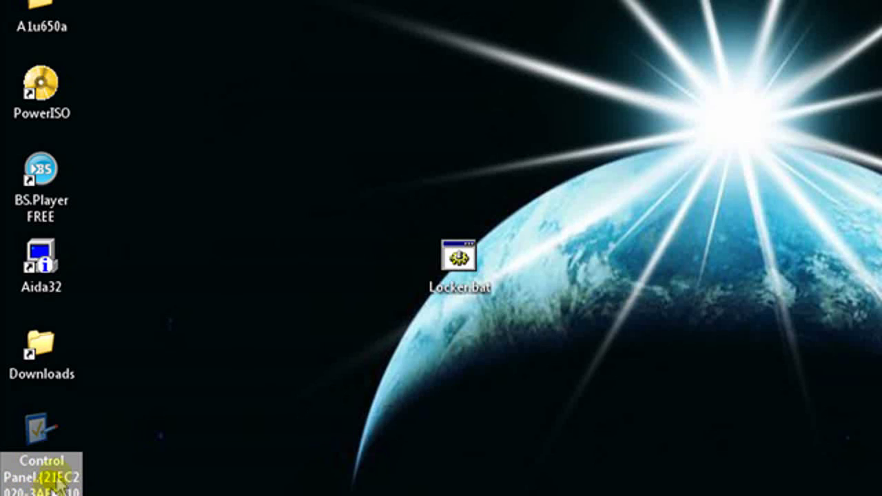
drag(33, 443, 676, 29)
drag(626, 8, 263, 159)
double_click(275, 198)
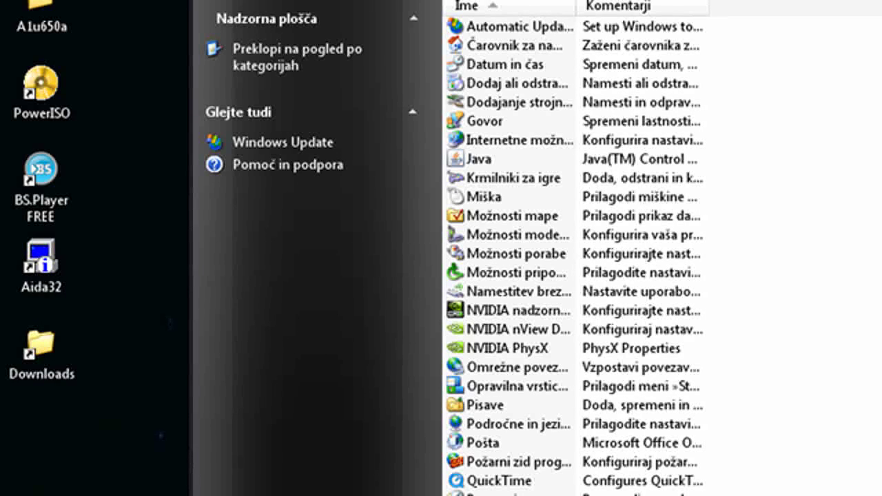
key(alt+F4)
click(299, 183)
drag(299, 183, 231, 483)
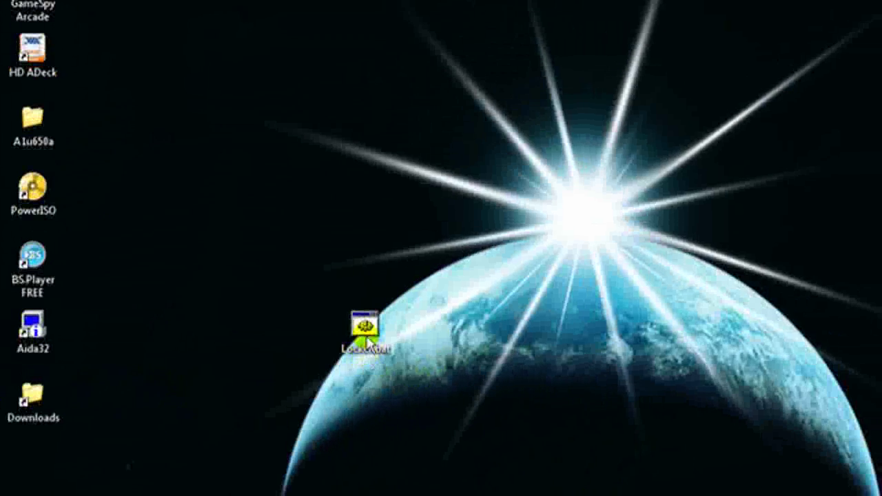
Unlock Private with Locker.bat, check that Dirty little is inside, and close the folder
double_click(387, 329)
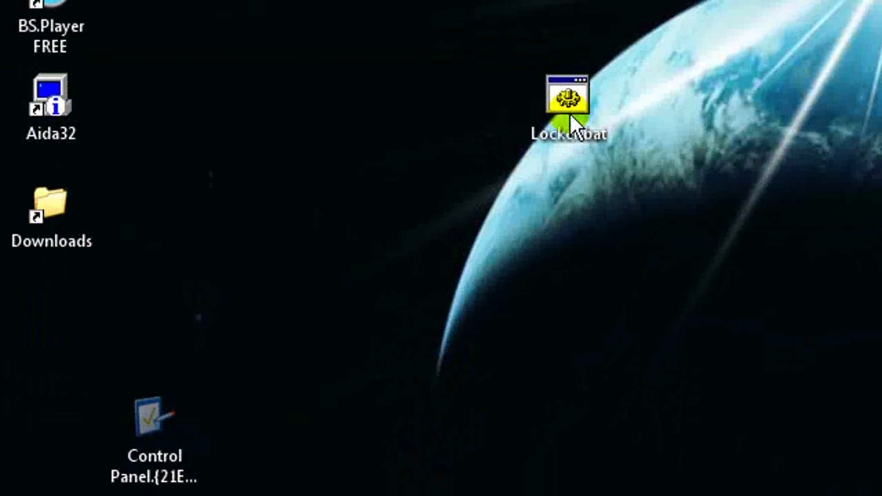
drag(55, 325, 612, 475)
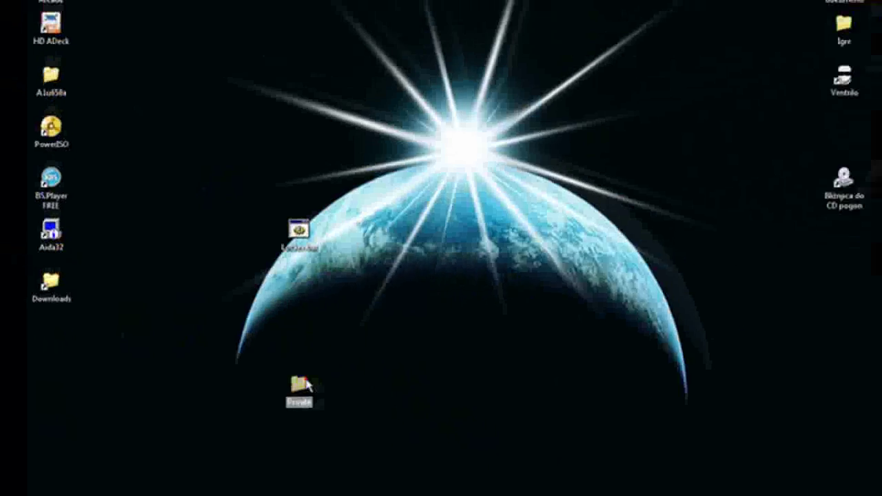
double_click(567, 424)
click(397, 178)
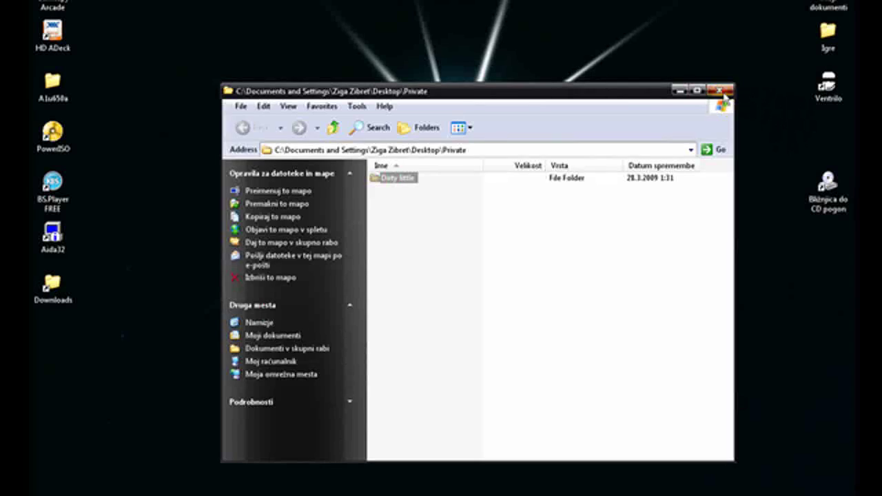
click(720, 90)
Relock Private by running Locker.bat again and answering Y
double_click(291, 236)
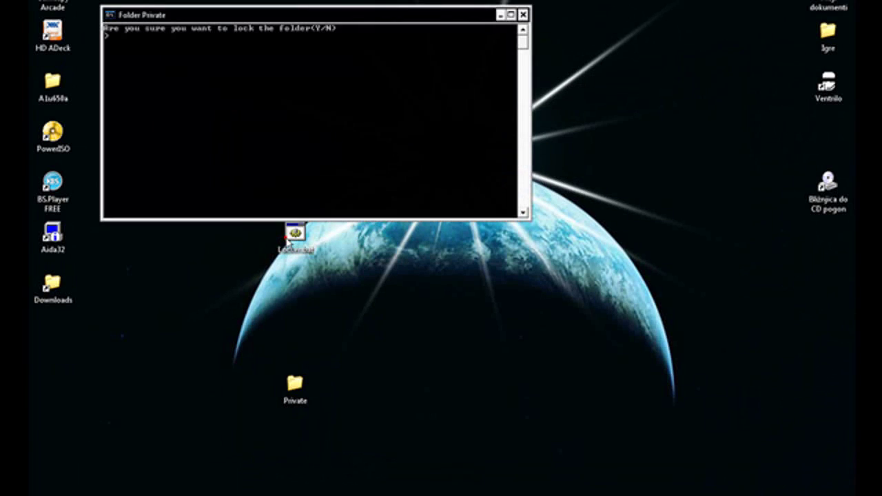
text(Y)
key(Return)
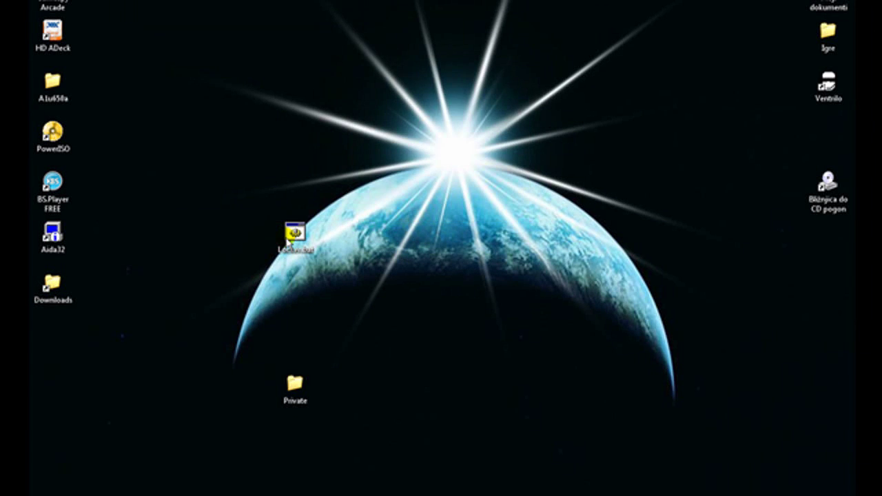
drag(288, 240, 255, 335)
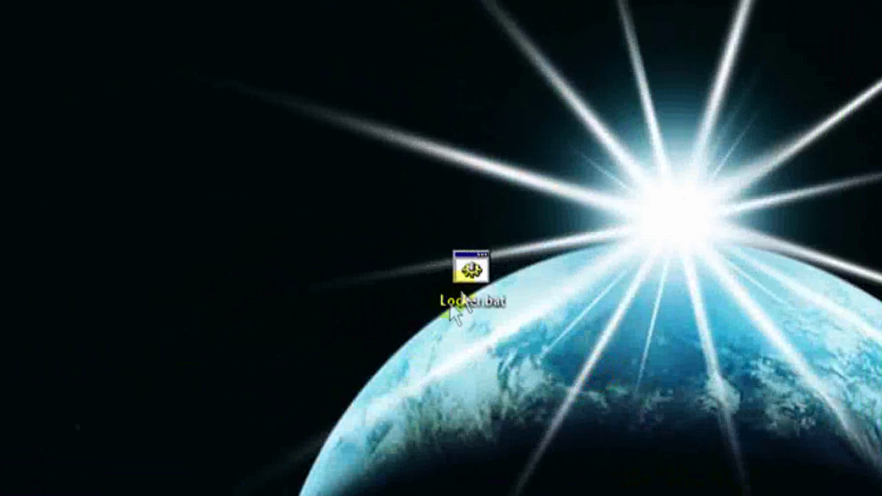
Run Locker.bat and submit an incorrect password, leaving the folder locked
double_click(243, 344)
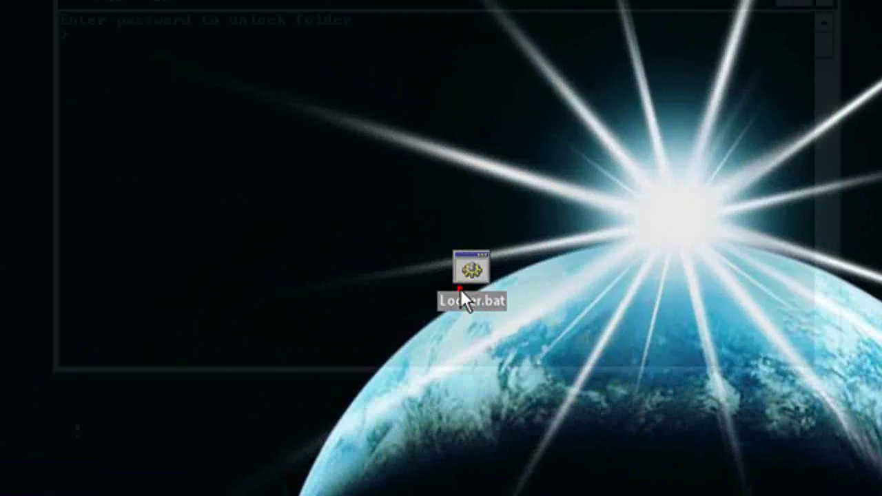
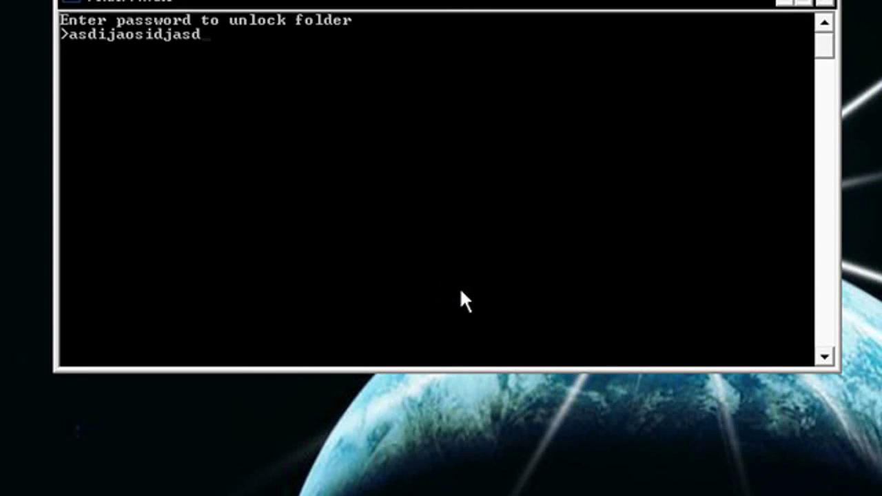
key(Return)
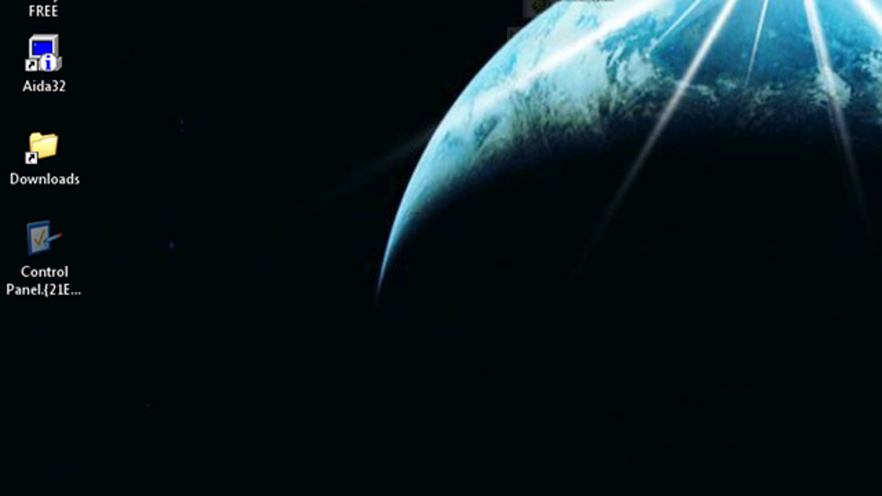
drag(532, 6, 313, 266)
Position Locker.bat in the left column right beside the Control Panel icon, then deselect it
drag(252, 260, 270, 296)
drag(209, 276, 128, 271)
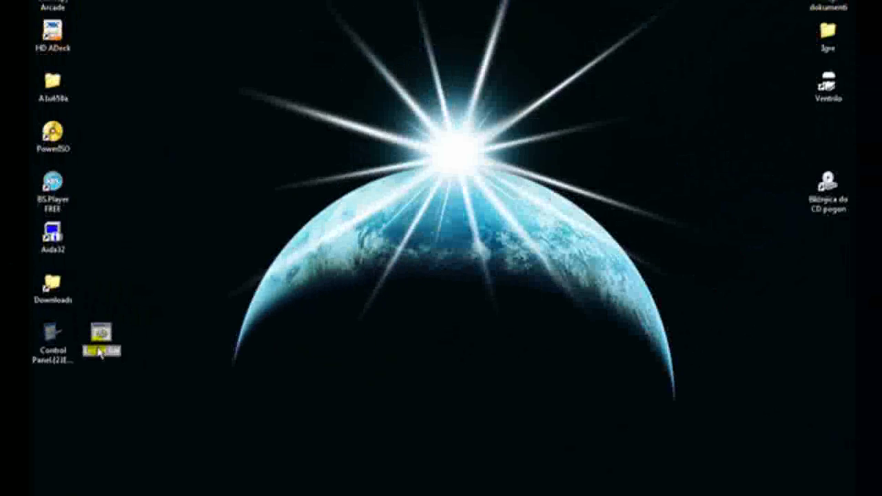
drag(98, 352, 145, 357)
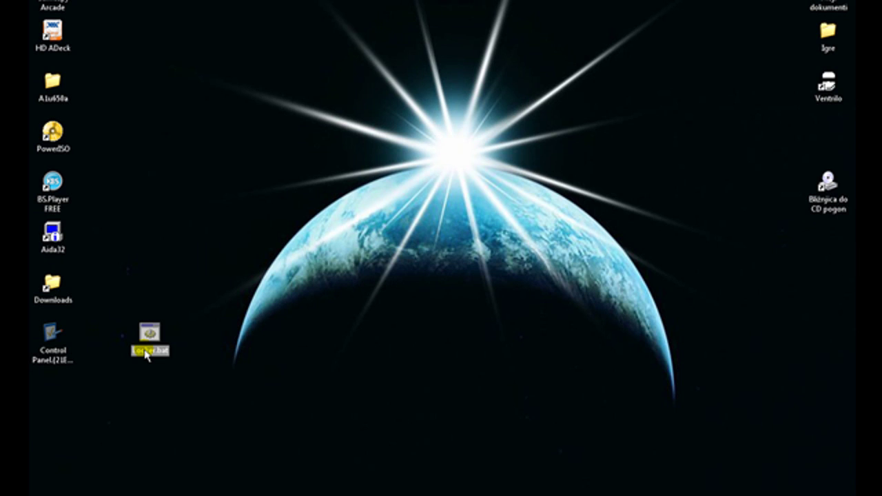
drag(145, 355, 142, 349)
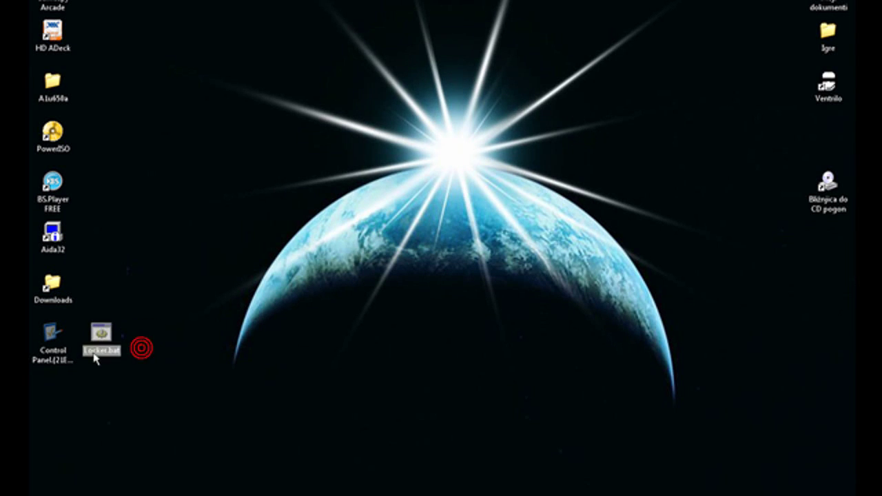
click(166, 362)
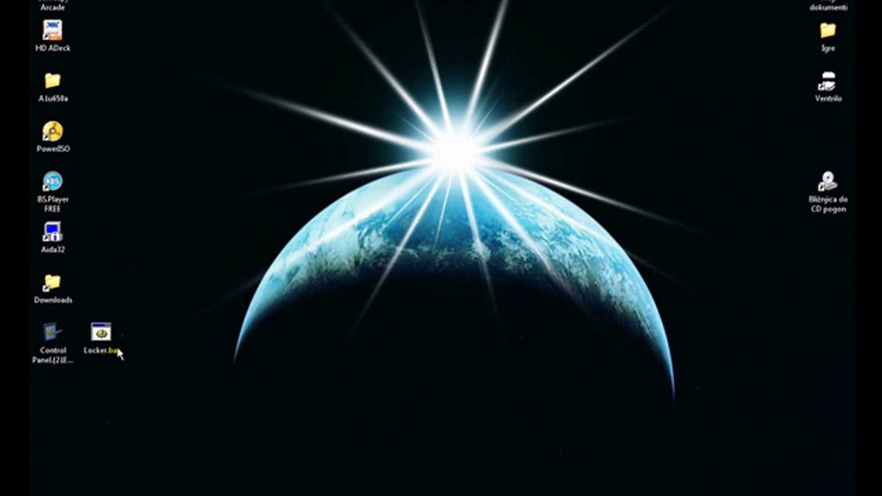